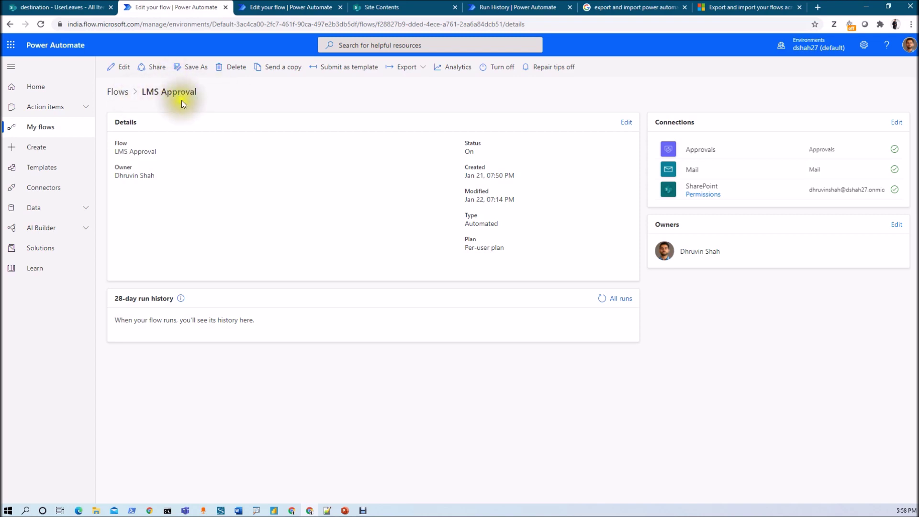
Step: Review the site and list used by the LMS Approval flow's trigger, along with the UserLeaves list on the destination site
left_click(124, 70)
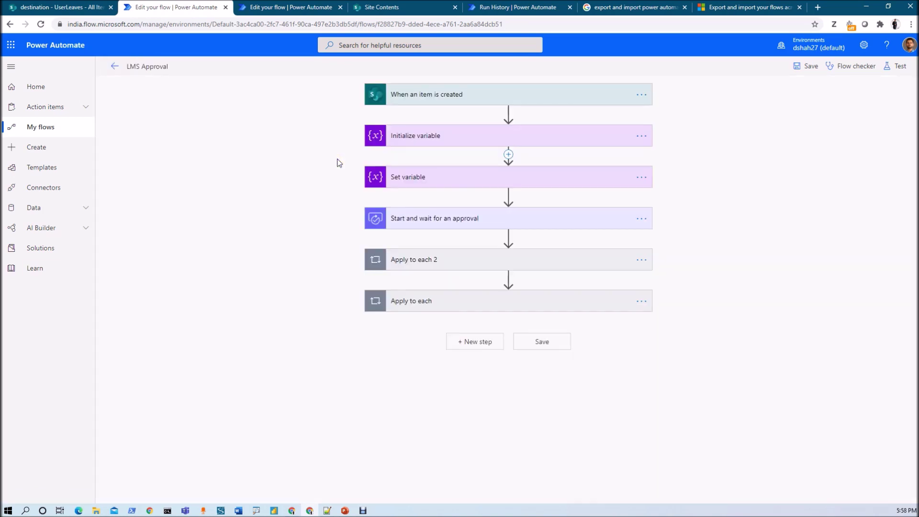
left_click(490, 97)
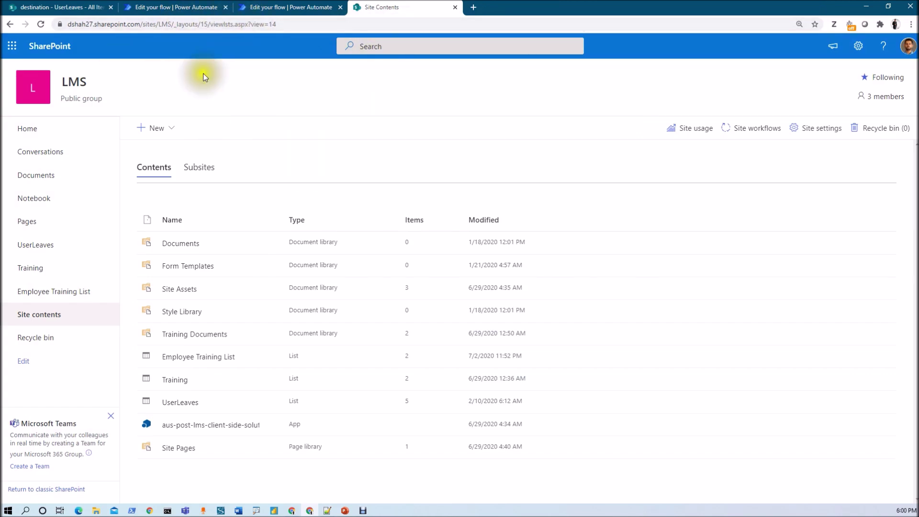
left_click(50, 8)
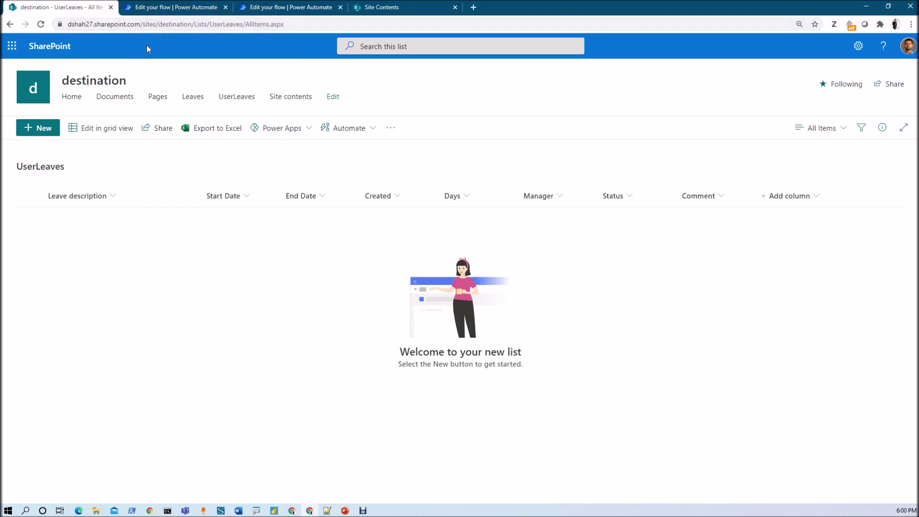
left_click(270, 9)
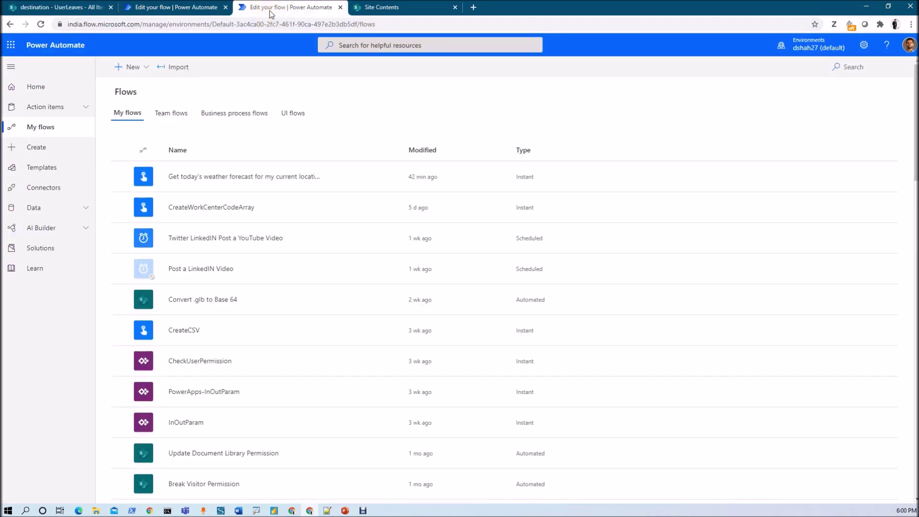
left_click(182, 8)
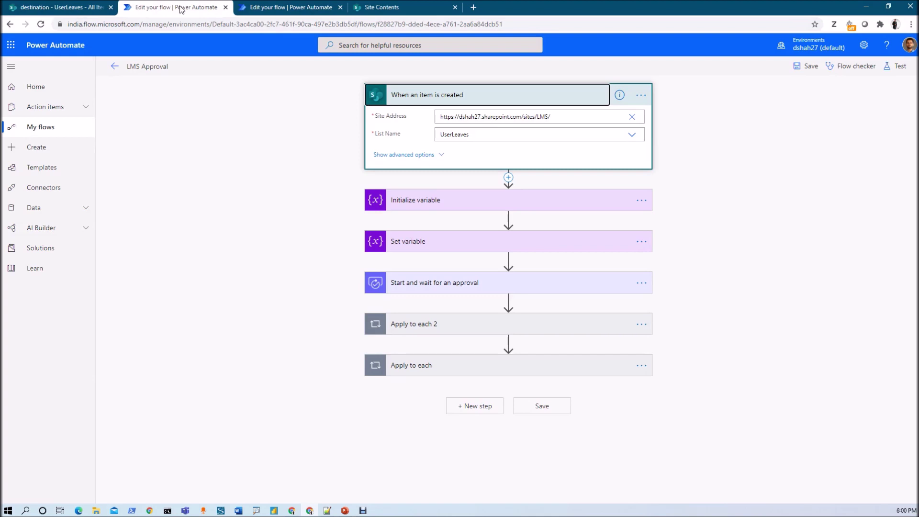
Step: Start exporting the LMS Approval flow as a .zip package and name the package LMSApprover
left_click(113, 68)
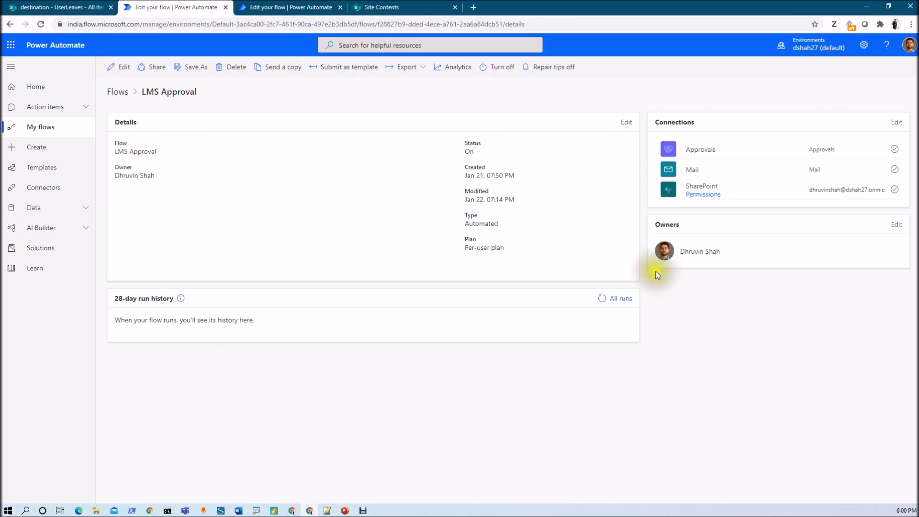
left_click(422, 72)
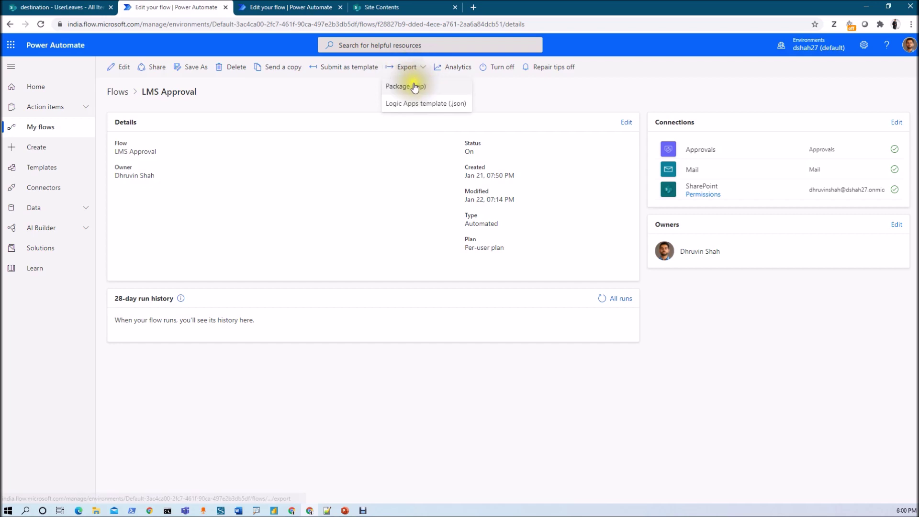
left_click(409, 90)
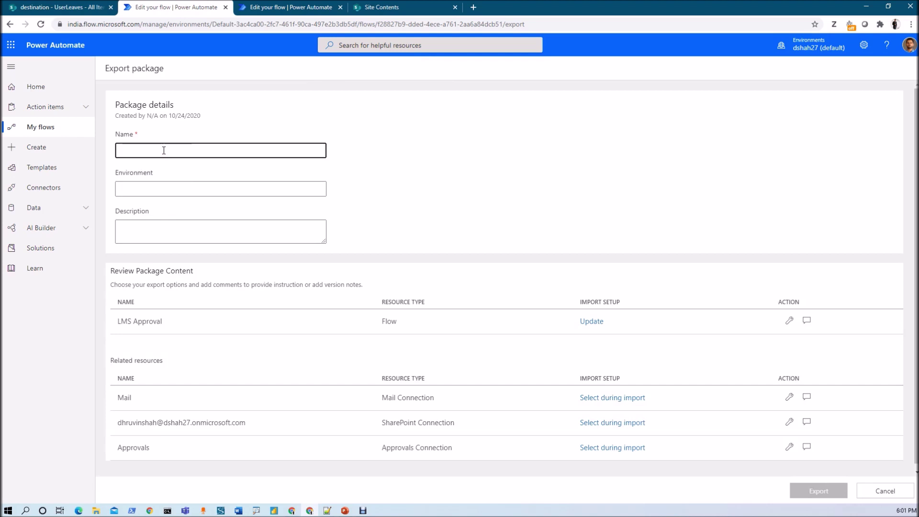
type("LMS")
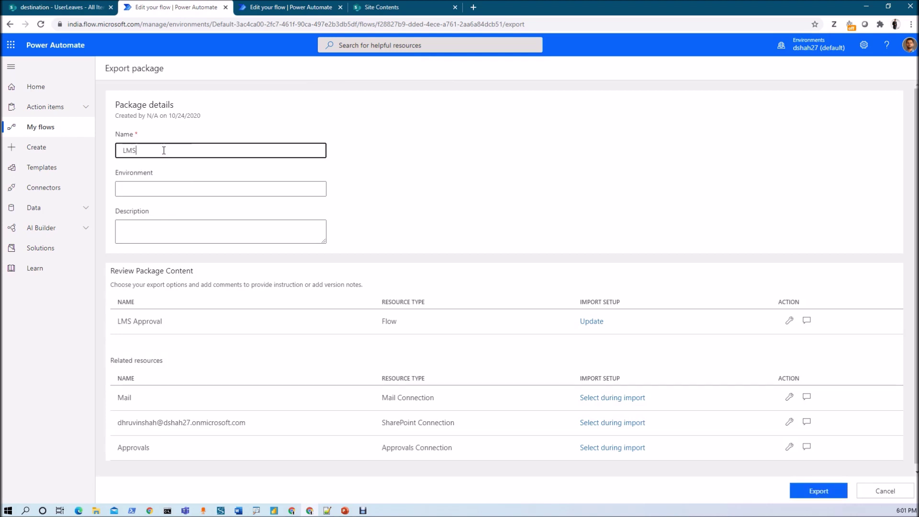
type("Approver")
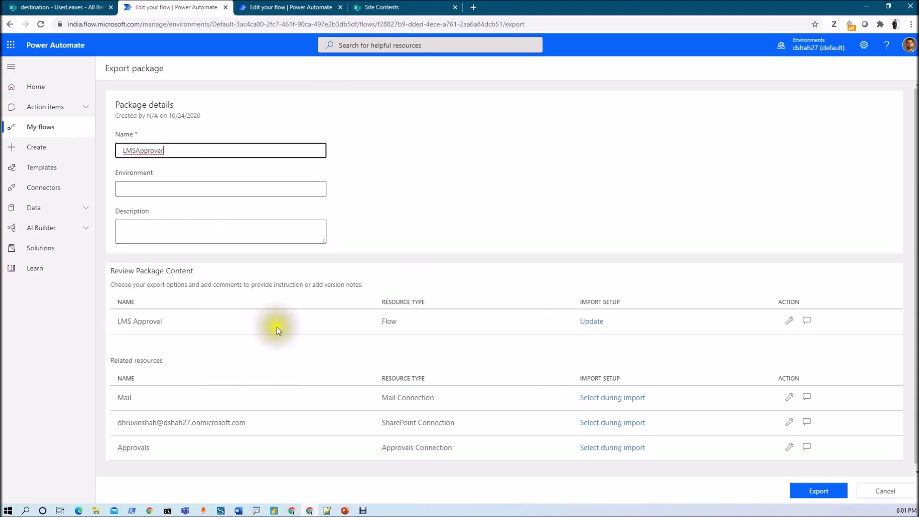
Step: Set the import setup of the LMS Approval flow in the package to Create as new
left_click(598, 318)
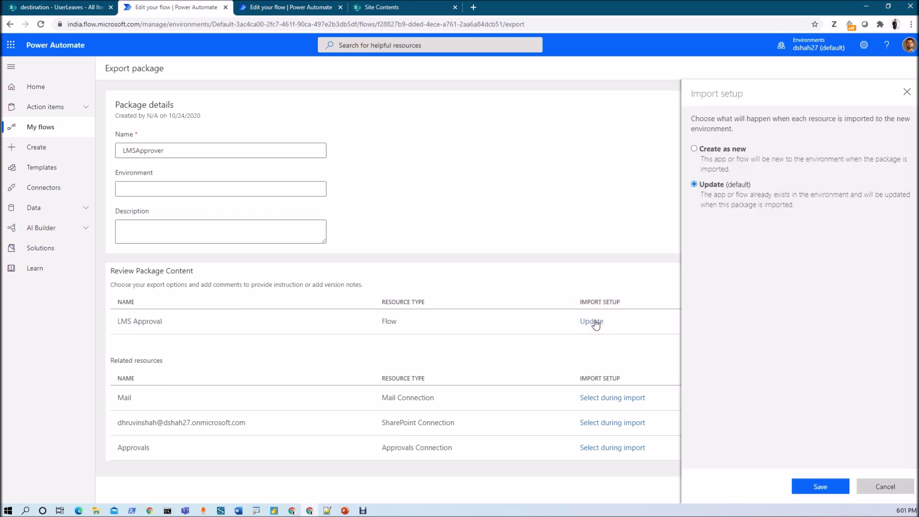
left_click(694, 150)
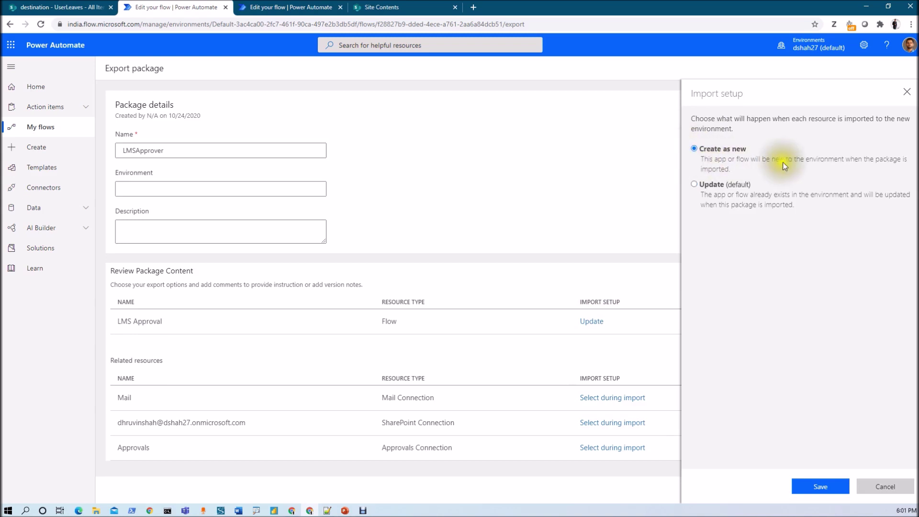
left_click(811, 486)
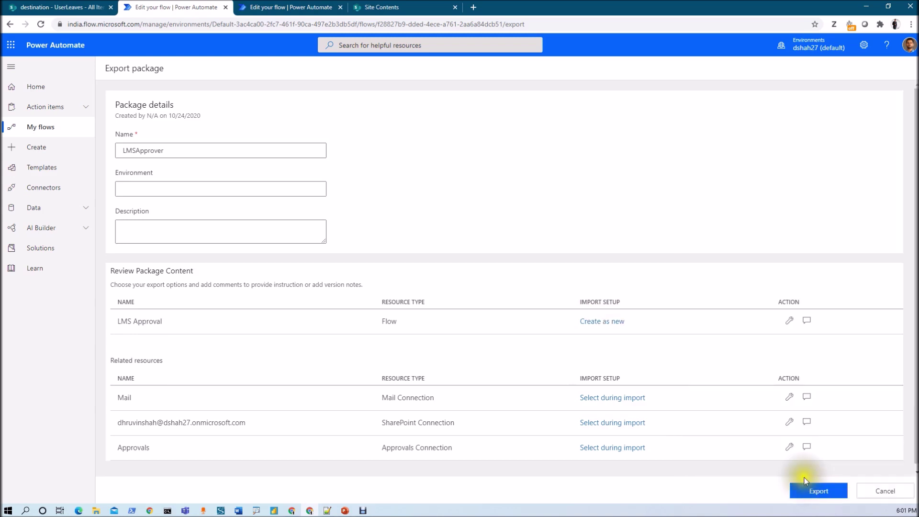
left_click(789, 320)
left_click(695, 149)
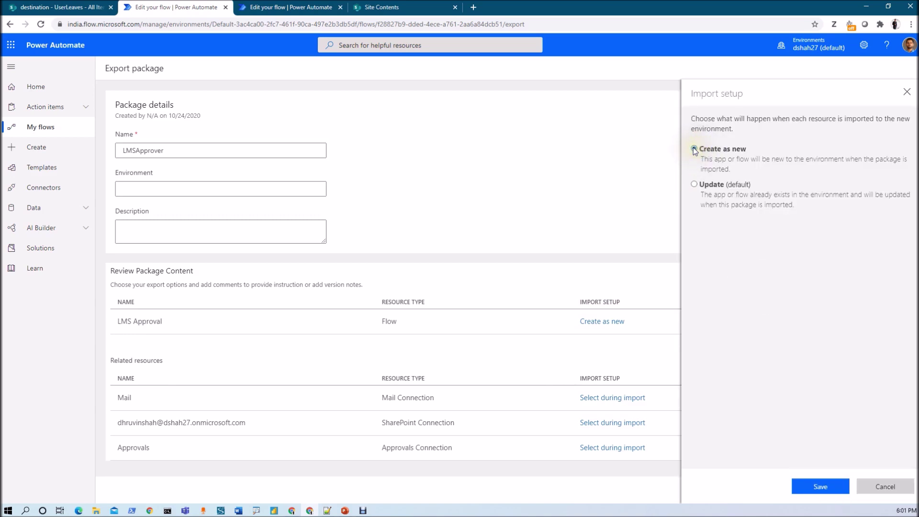
left_click(820, 486)
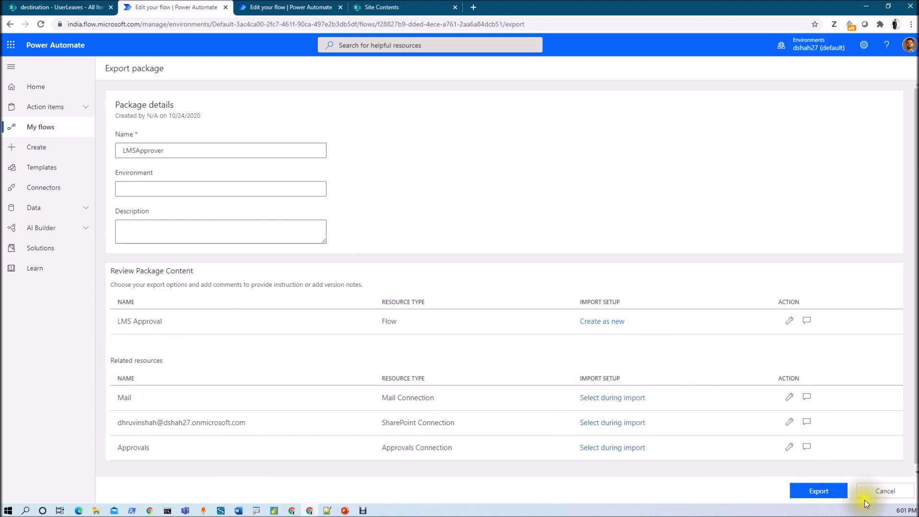
Step: Export the LMSApprover package, allowing its download, and locate the zip file in the Downloads folder
left_click(832, 497)
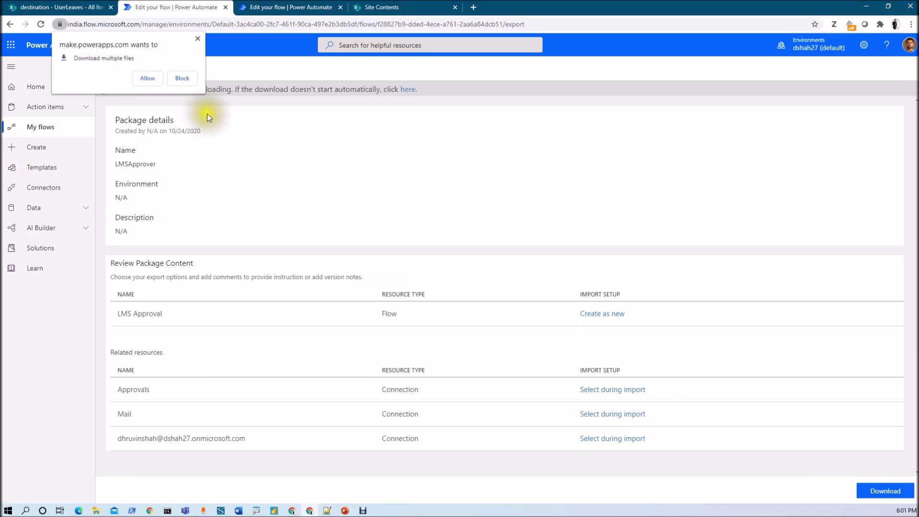
left_click(156, 79)
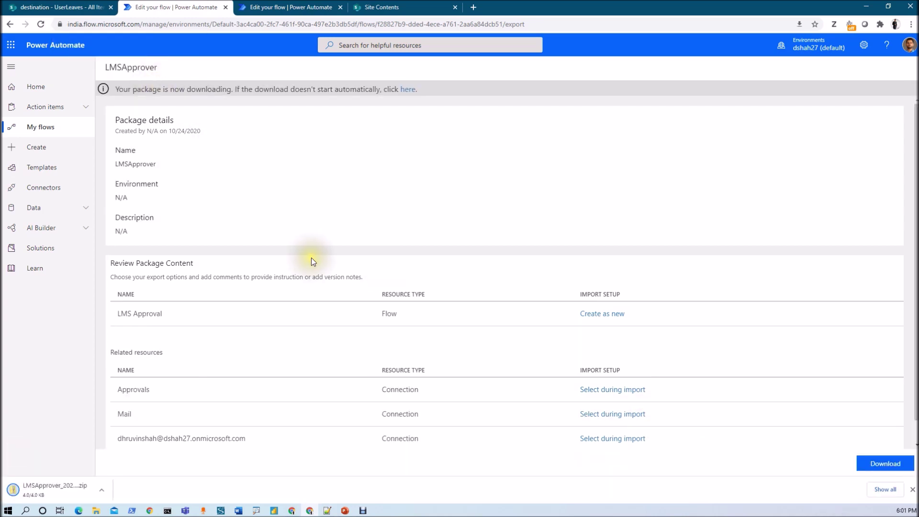
left_click(102, 489)
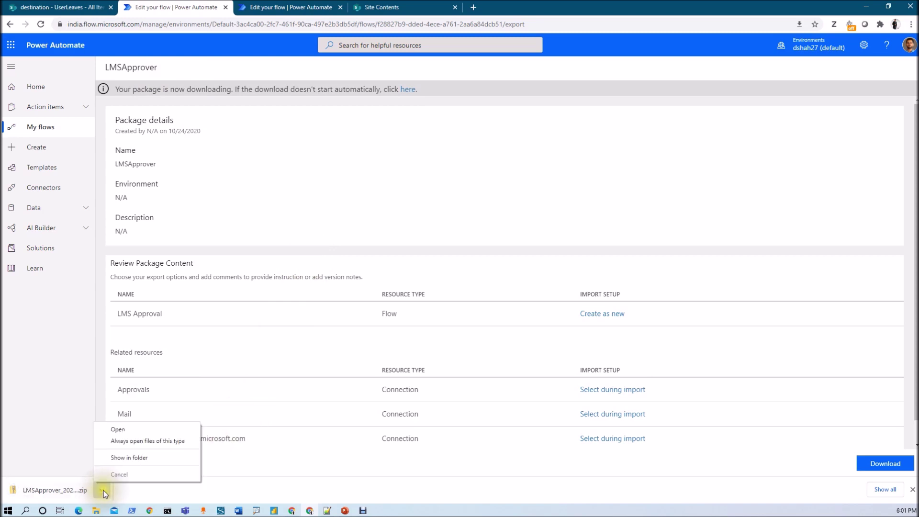
left_click(122, 460)
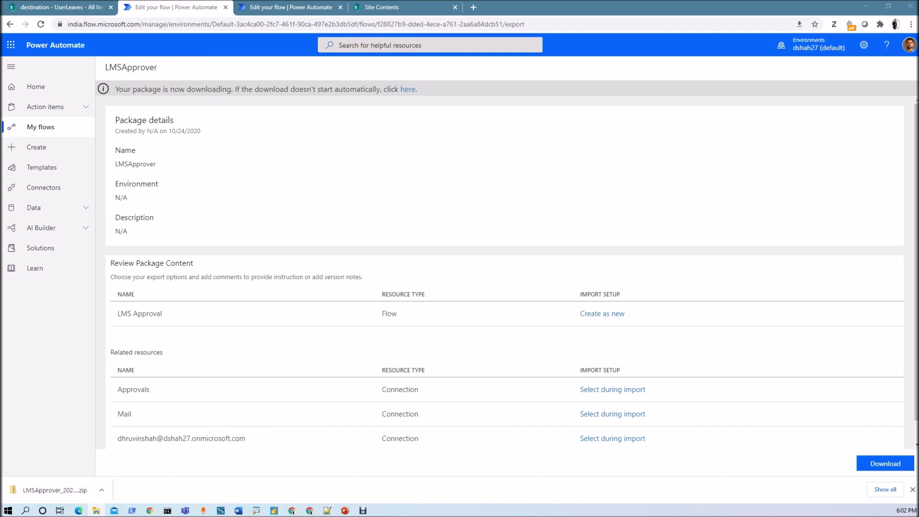
double_click(438, 116)
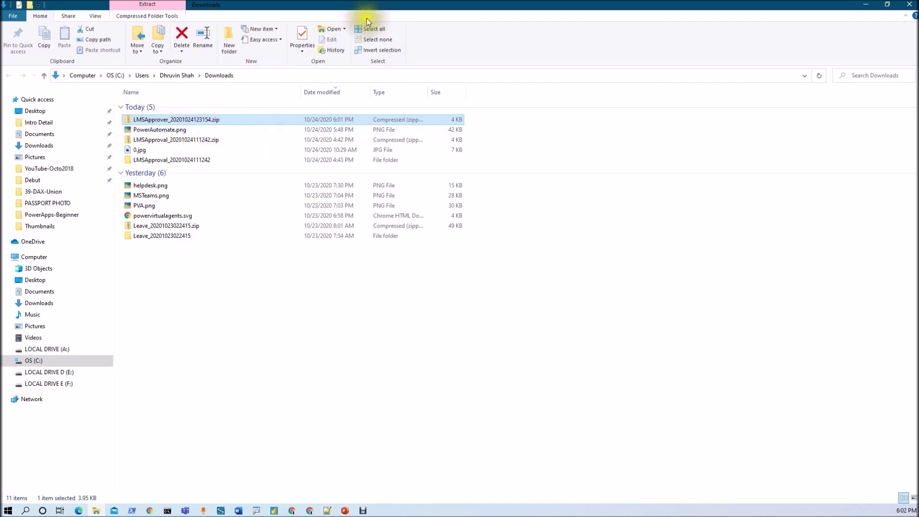
left_click_drag(368, 7, 172, 35)
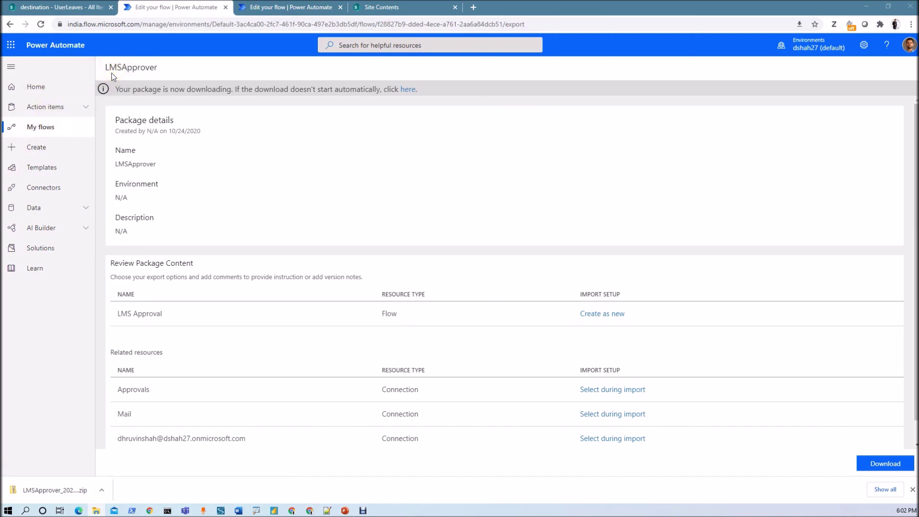
Step: Start a flow import from My flows and upload the package LMSApprover_20201024123154.zip
left_click(32, 89)
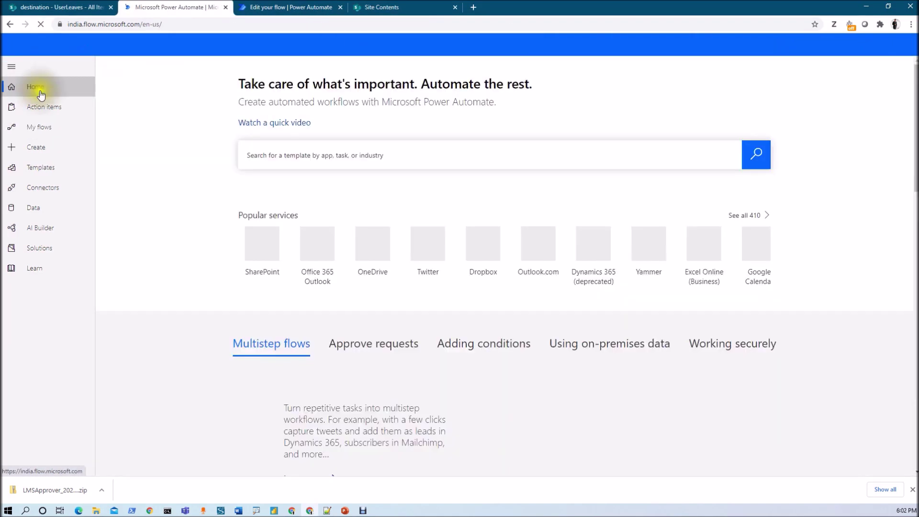
left_click(30, 128)
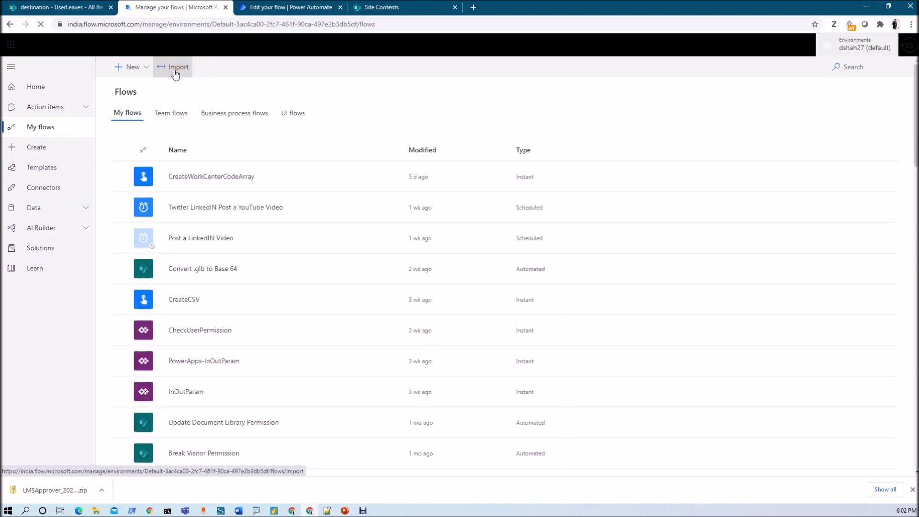
left_click(175, 69)
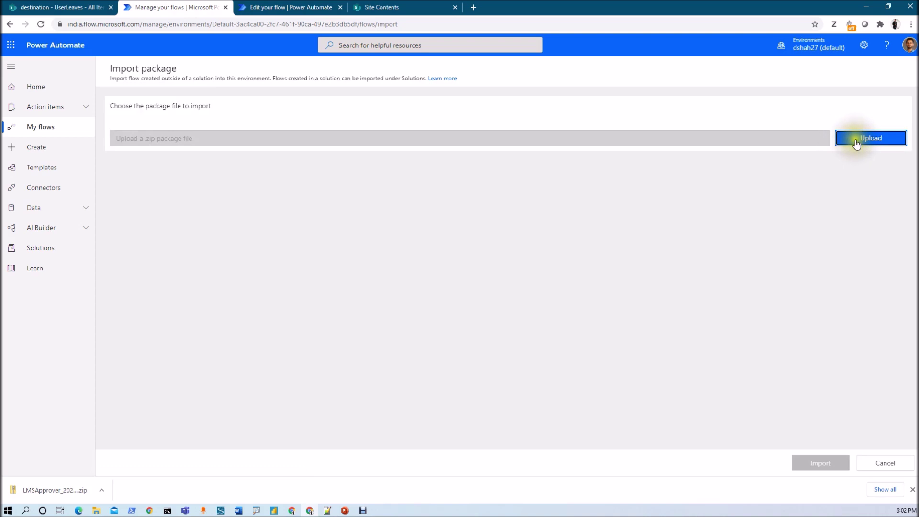
left_click(845, 139)
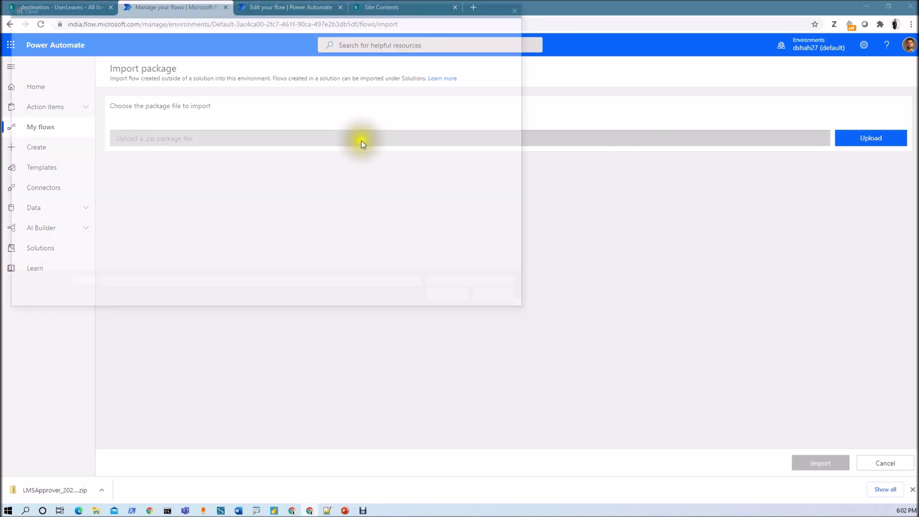
left_click(156, 83)
double_click(157, 82)
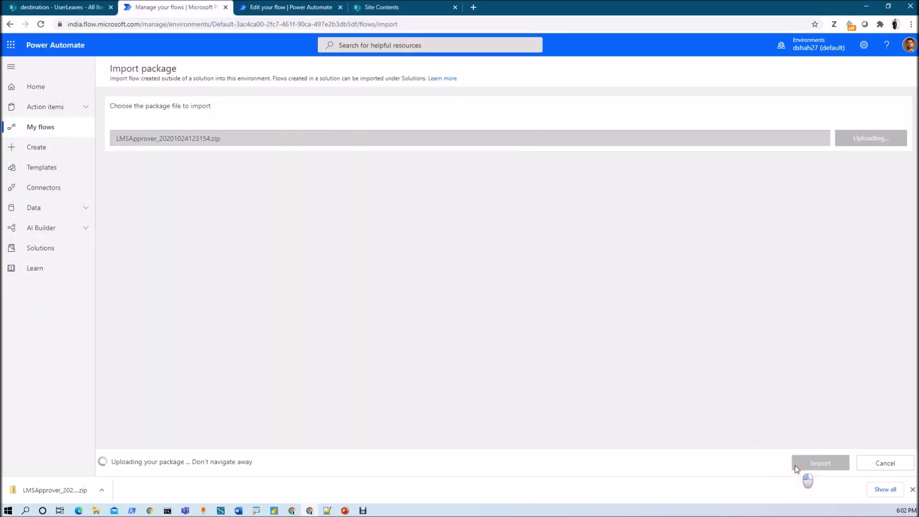
left_click(910, 489)
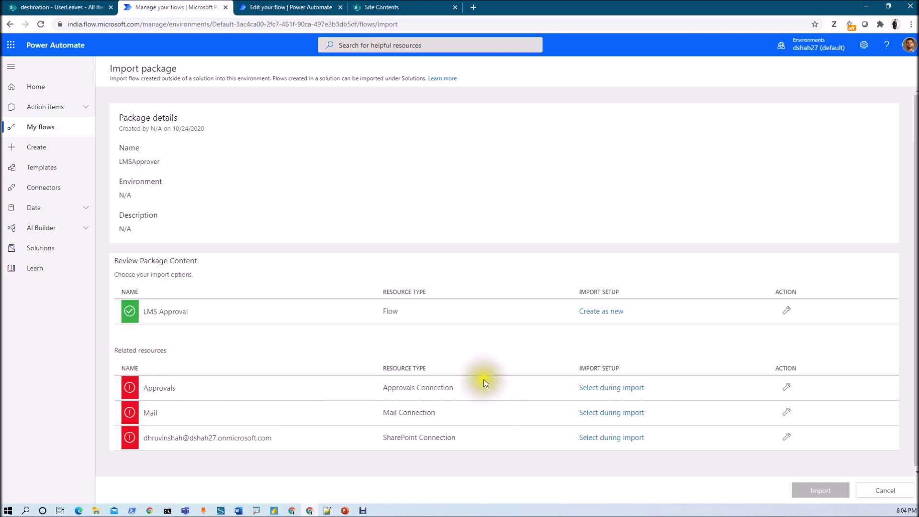
left_click(622, 391)
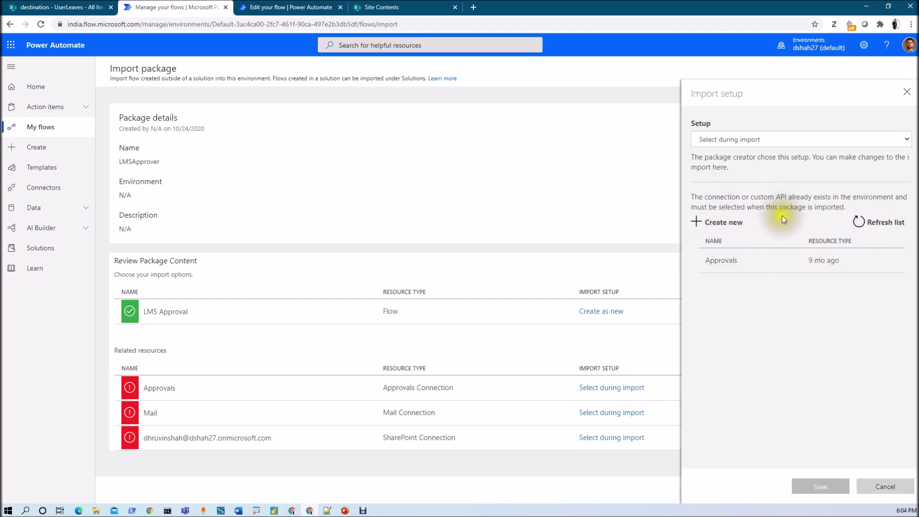
left_click(731, 258)
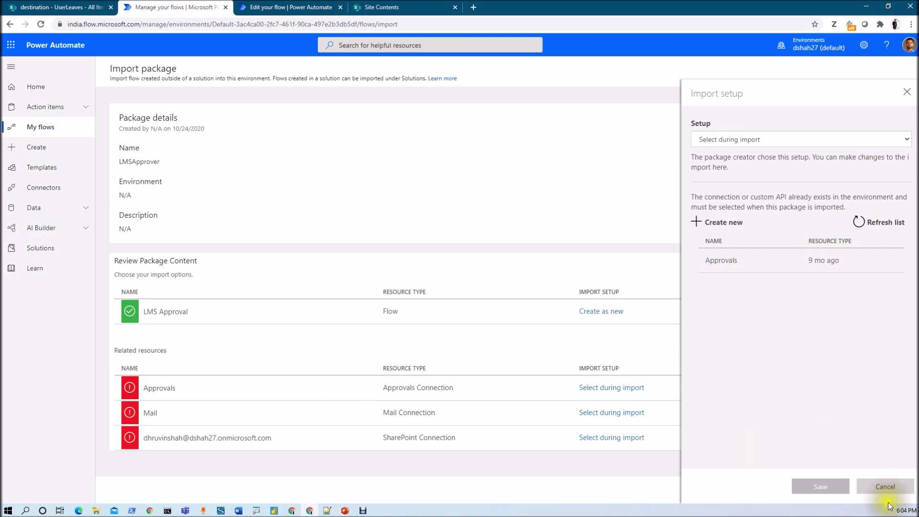
left_click(885, 486)
Step: From the Approvals connection's import setup, look at the connectors available for a new connection and return to the import page
left_click(786, 388)
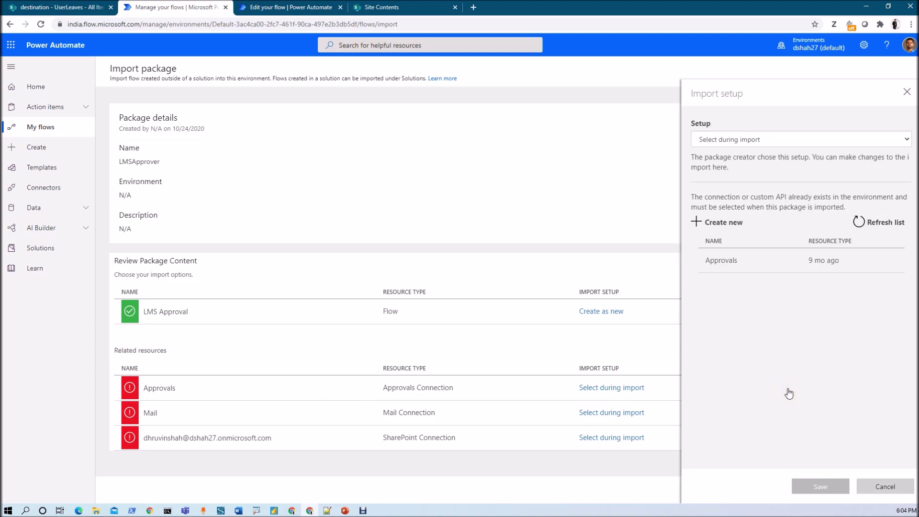
left_click(703, 223)
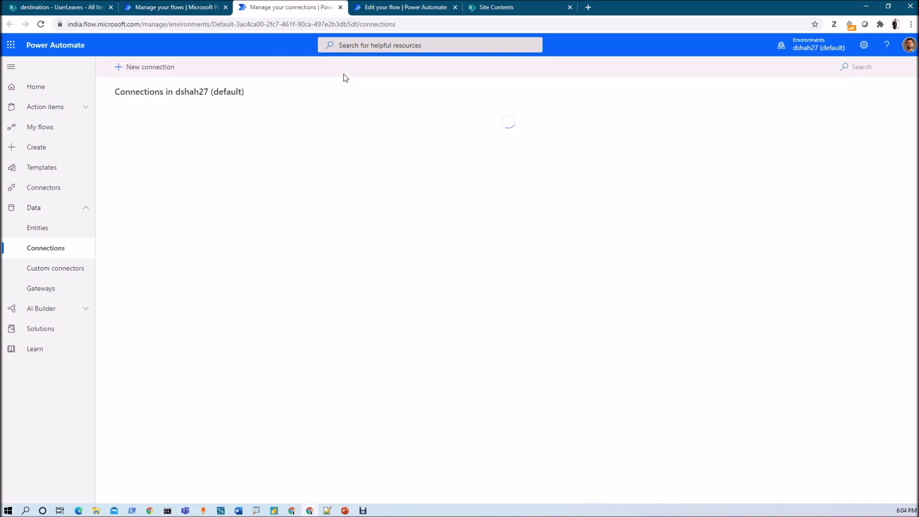
left_click(152, 67)
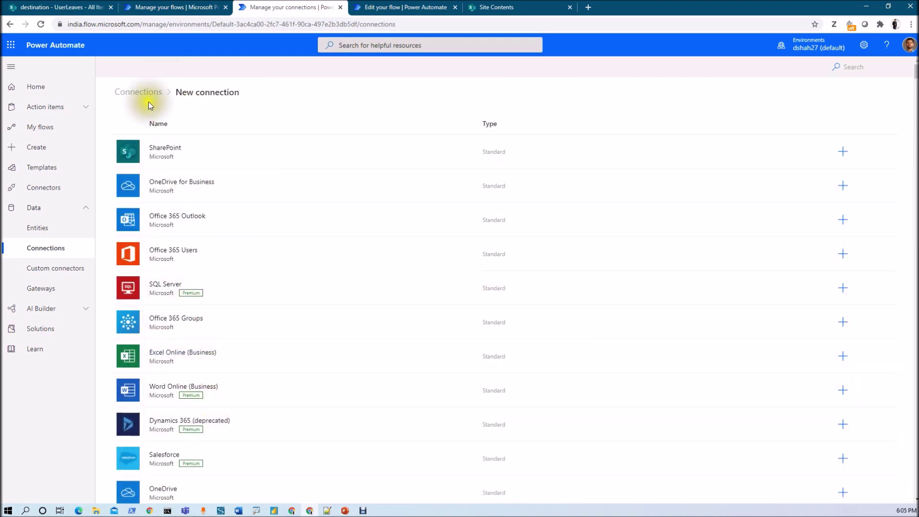
left_click(210, 6)
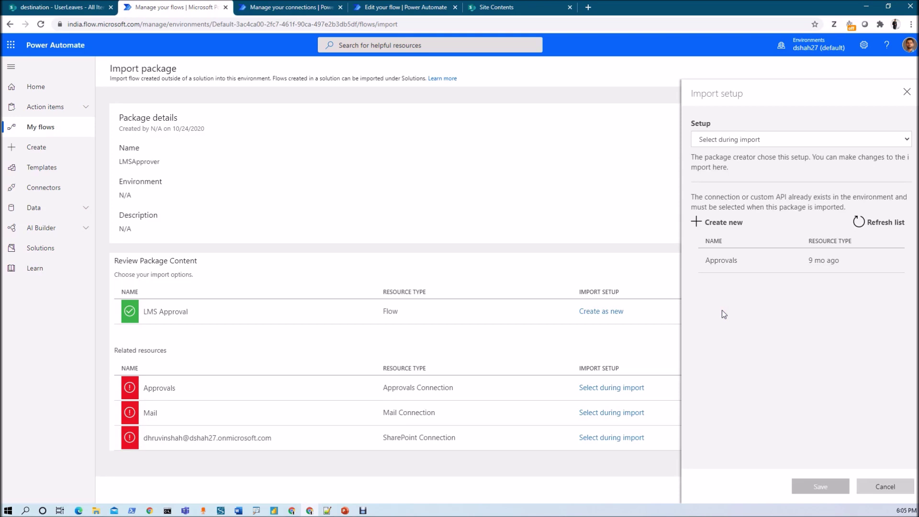
Step: Assign the existing Approvals connection to the package's Approvals resource and save the import setup
left_click(732, 266)
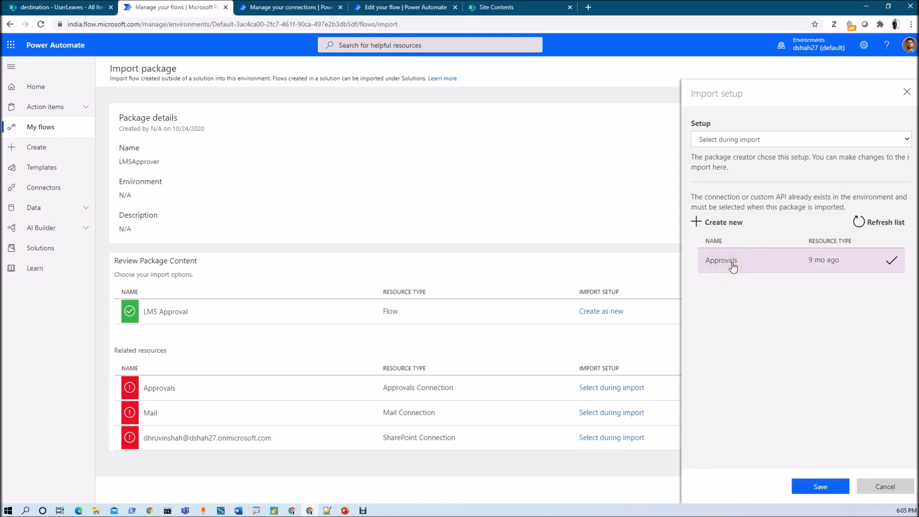
left_click(813, 487)
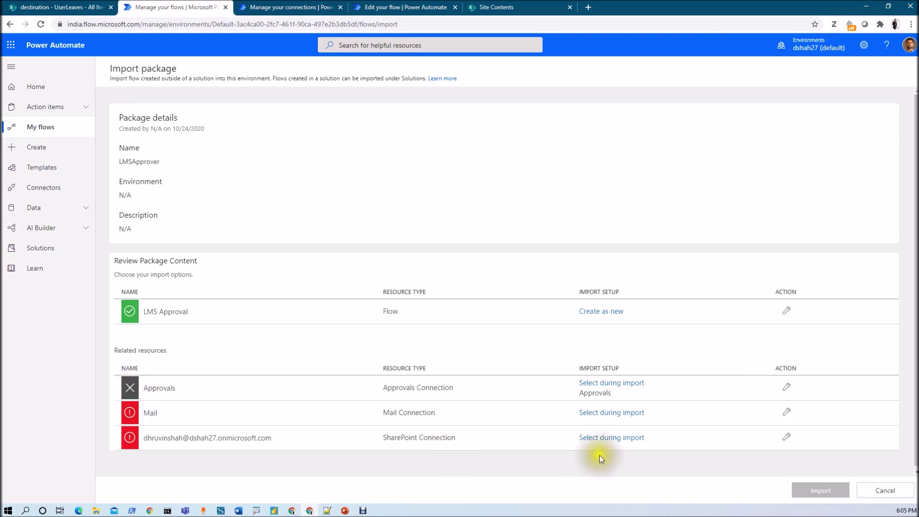
Step: Assign the existing Mail connection and the first listed SharePoint connection to the package's matching resources, saving each import setup
left_click(621, 418)
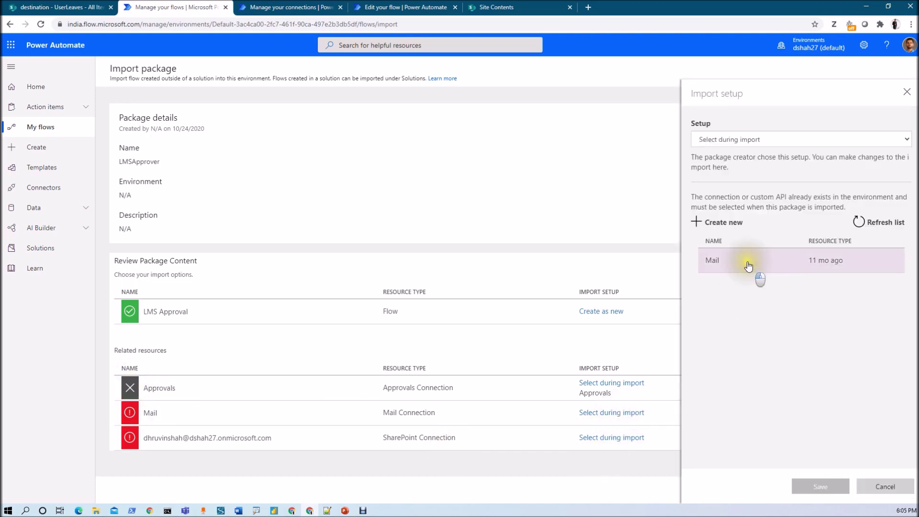
left_click(756, 269)
left_click(819, 487)
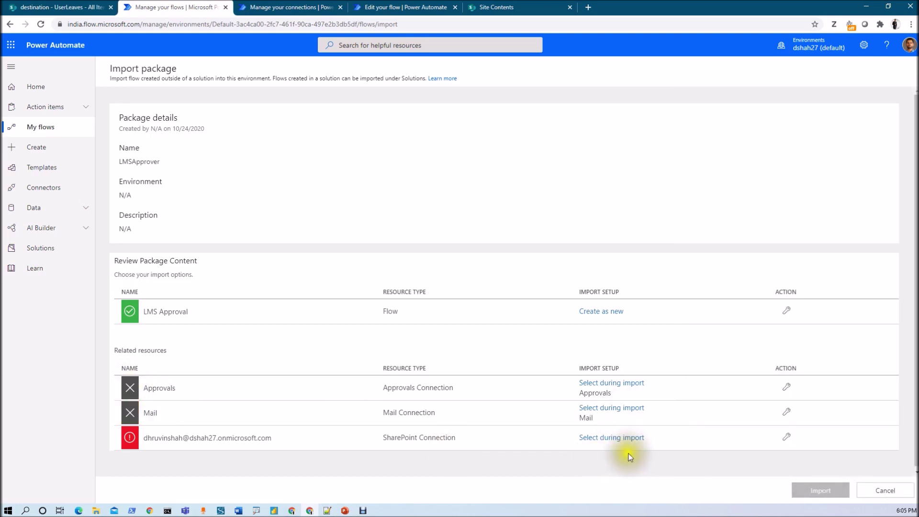
left_click(608, 439)
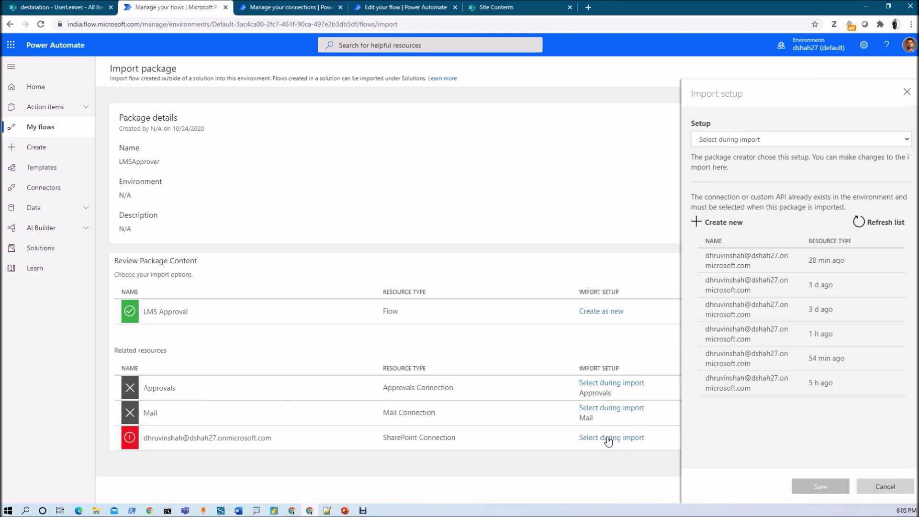
left_click(750, 266)
left_click(835, 492)
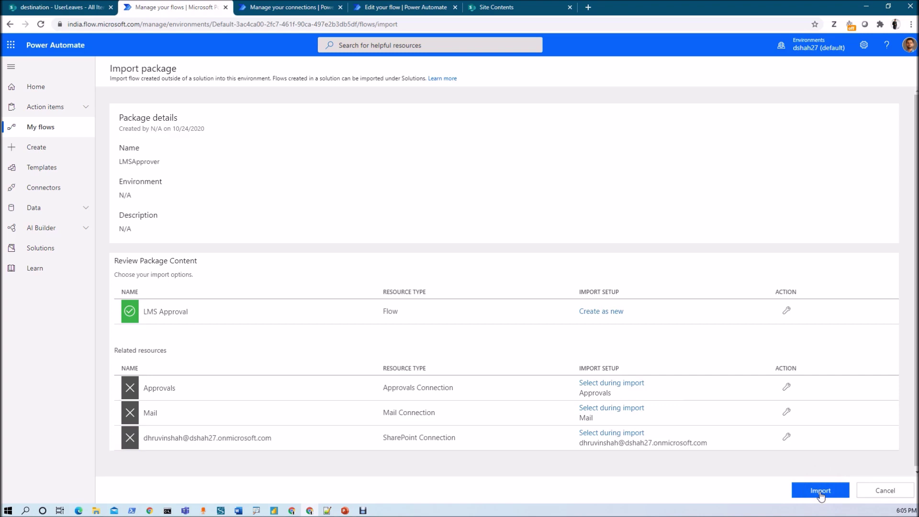
Step: Import the LMSApprover package and open the flow created from it
left_click(820, 491)
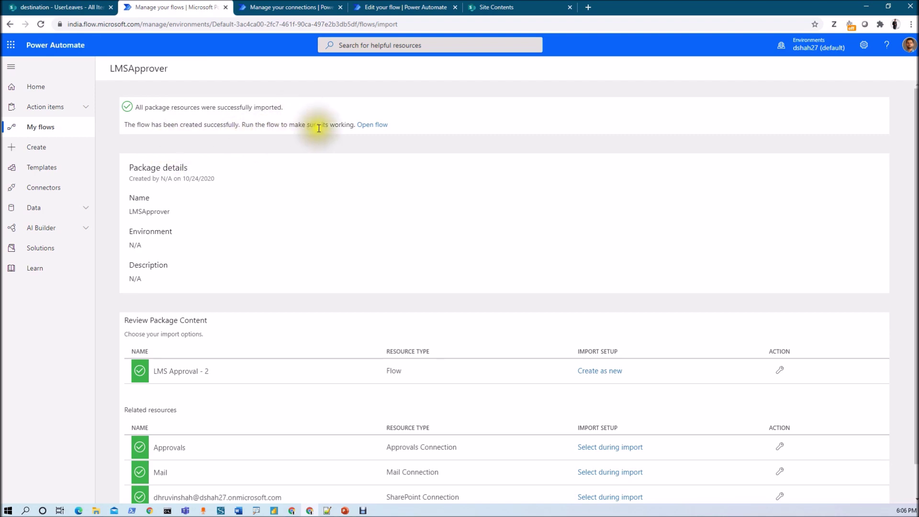
left_click(378, 125)
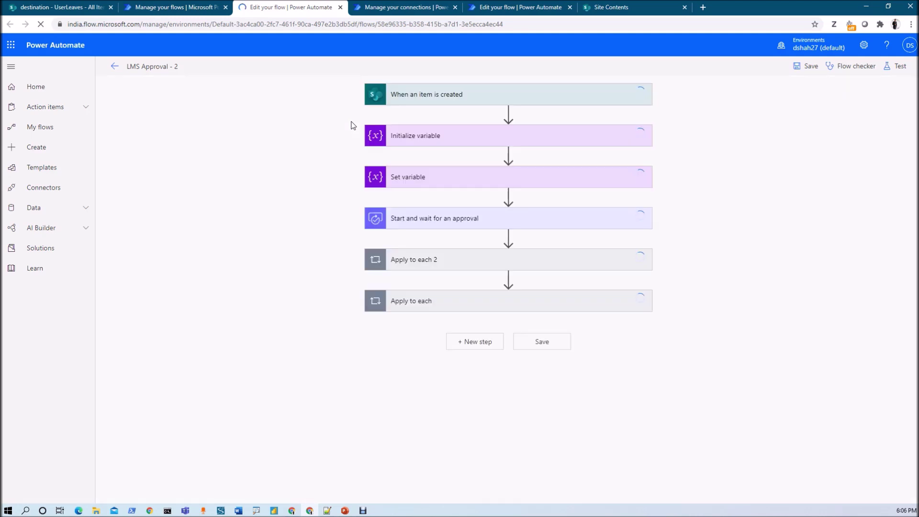
Step: Point the When an item is created trigger to the destination site and its UserLeaves list
left_click(475, 100)
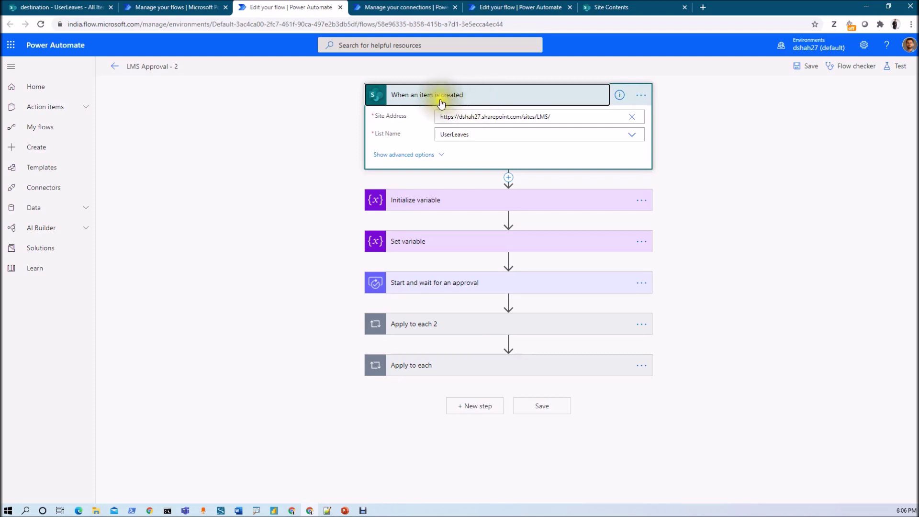
left_click(632, 119)
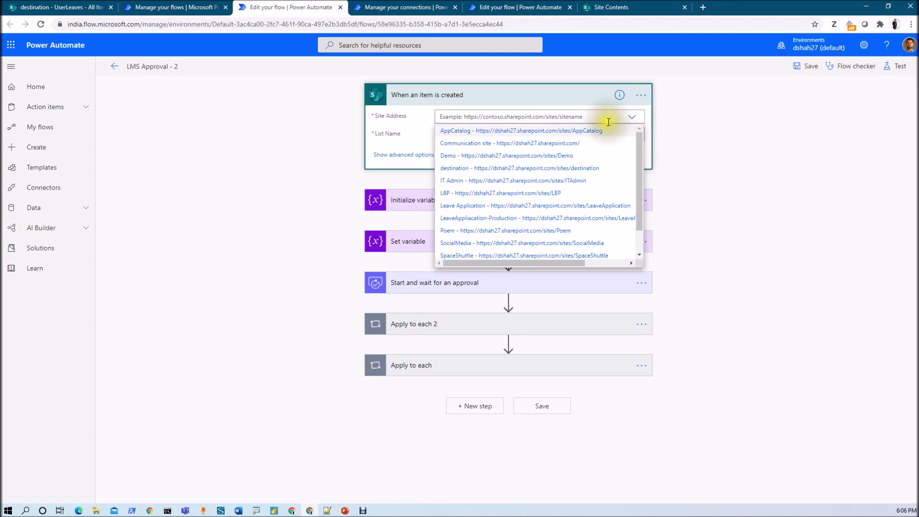
left_click(562, 168)
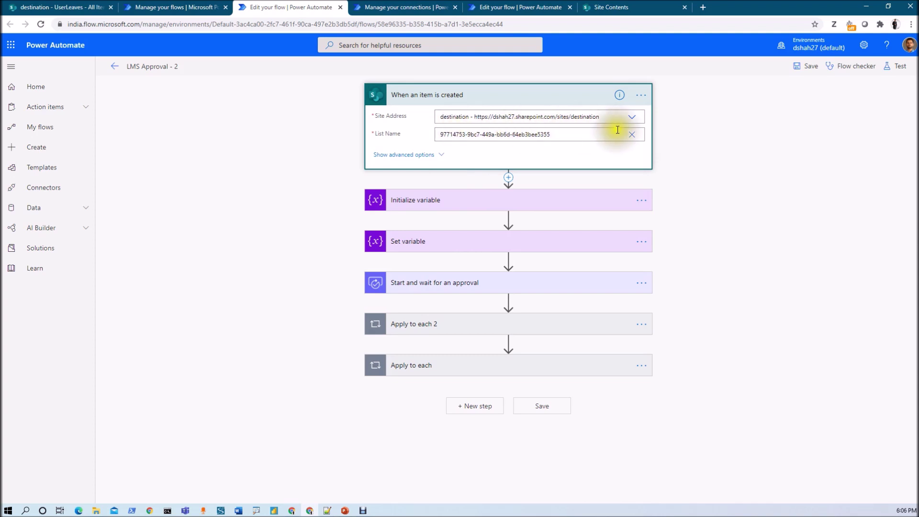
left_click(627, 140)
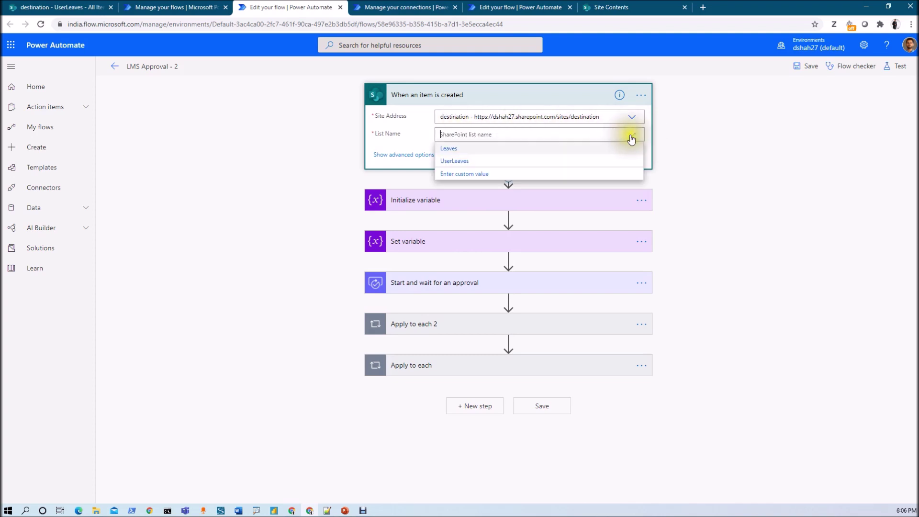
left_click(538, 164)
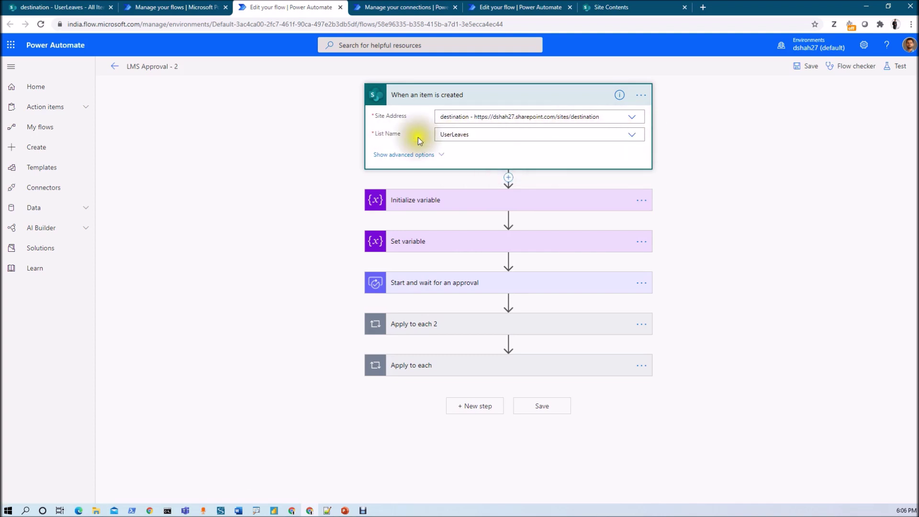
Step: Review the settings of the Initialize variable, Set variable and Start and wait for an approval actions
left_click(508, 199)
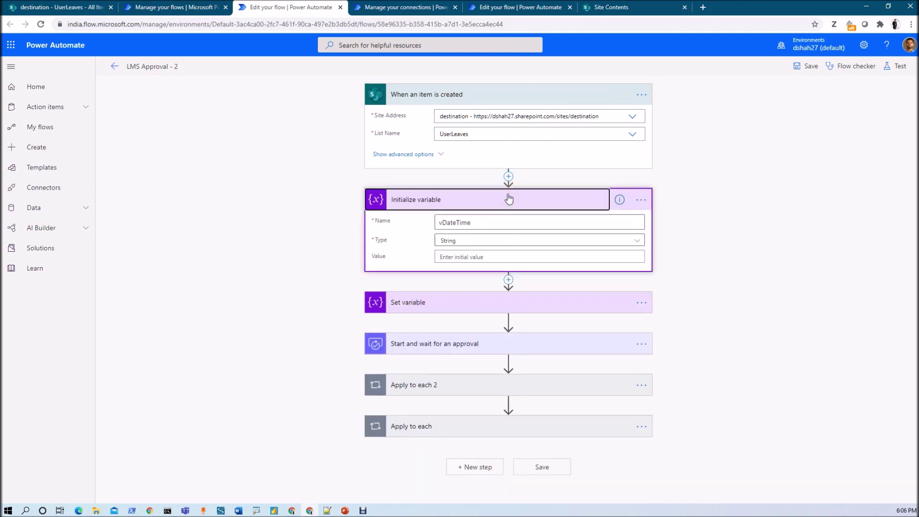
left_click(491, 296)
left_click(487, 363)
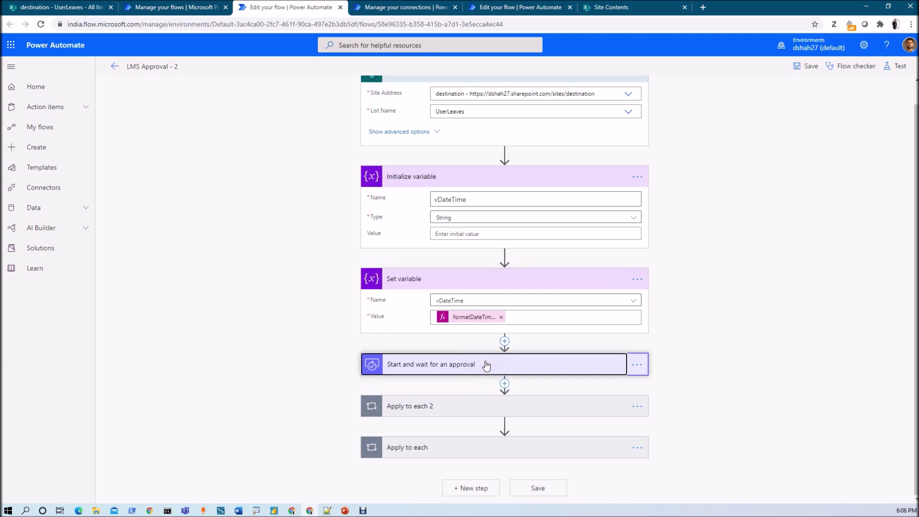
scroll(507, 385, "down", 6)
Step: In Apply to each 2, set the Update item action's site address to the destination site and its list name to UserLeaves
left_click(484, 407)
scroll(483, 371, "down", 2)
left_click(484, 350)
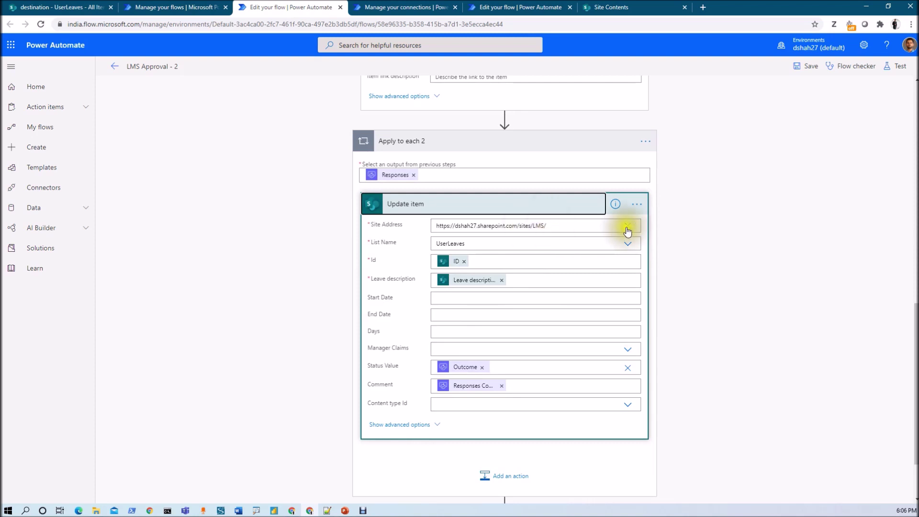
left_click(628, 226)
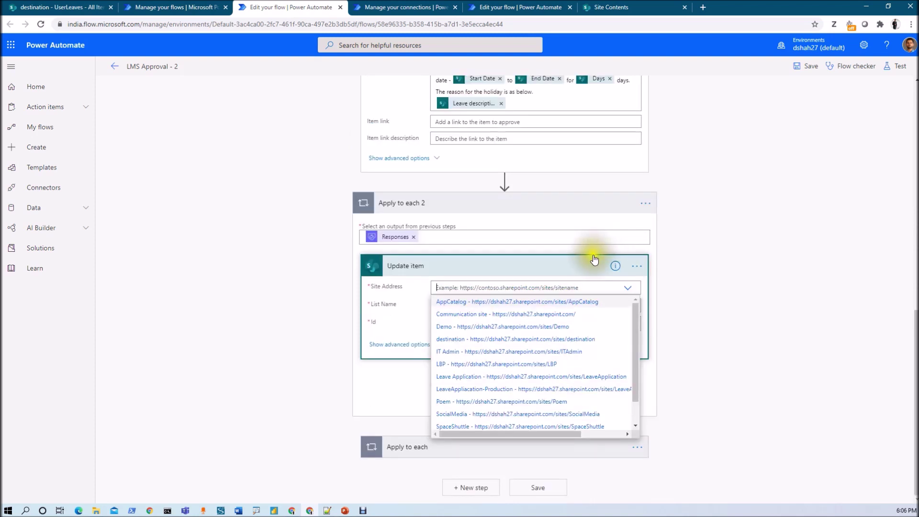
left_click(585, 339)
left_click(627, 307)
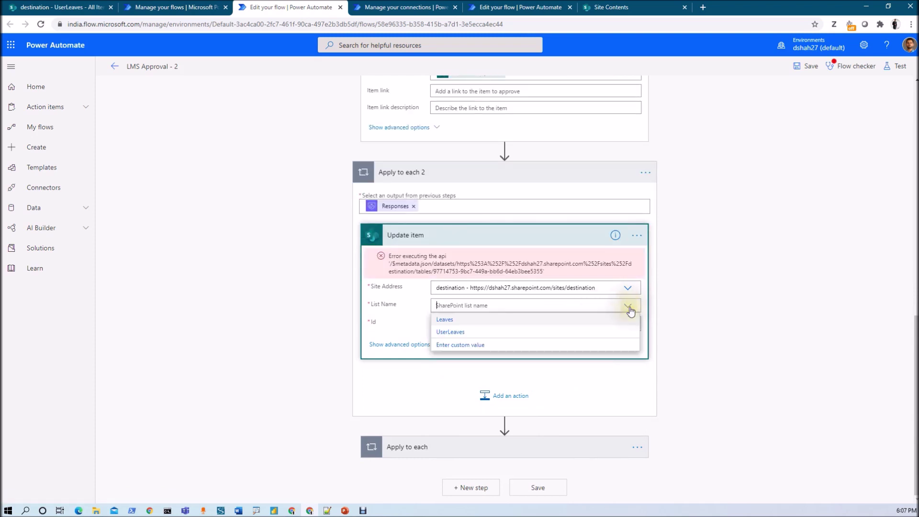
left_click(574, 332)
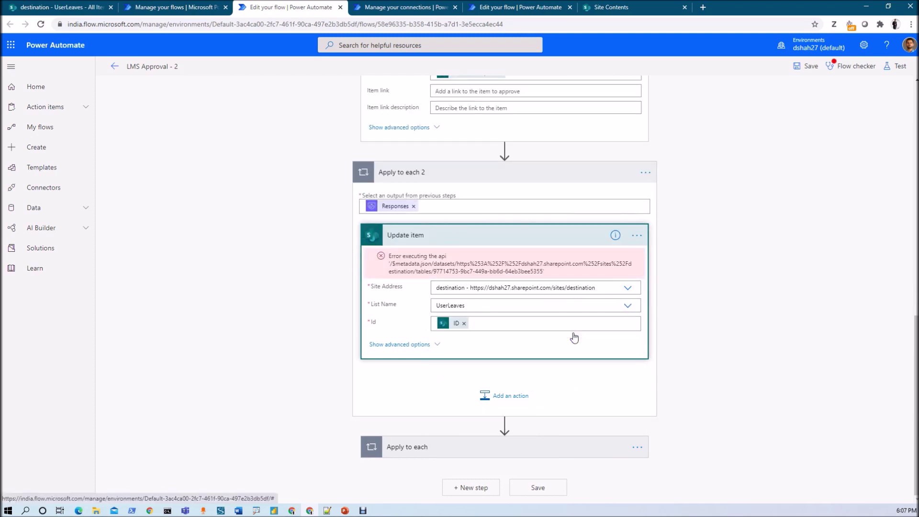
Step: Save the flow after checking its last Apply to each loop, and switch to the destination site's UserLeaves list in SharePoint
scroll(525, 427, "down", 3)
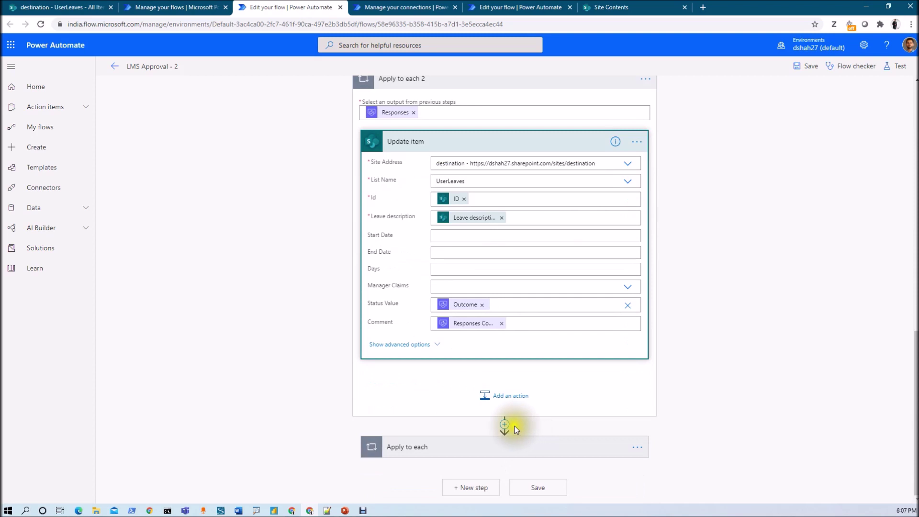
left_click(512, 450)
scroll(513, 421, "down", 2)
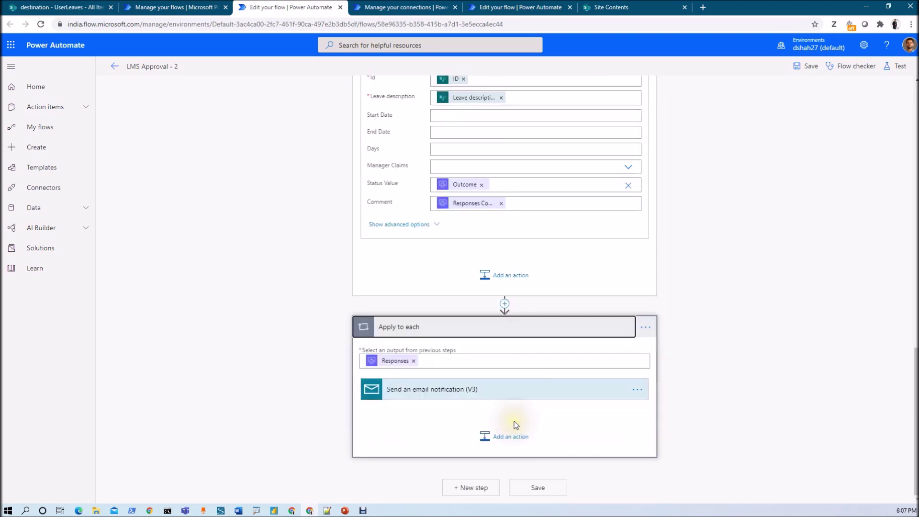
left_click(811, 67)
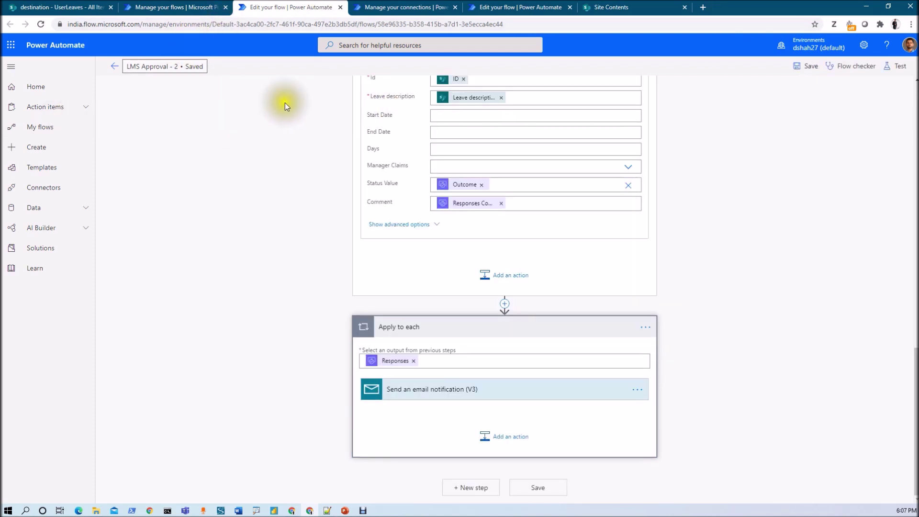
left_click(79, 7)
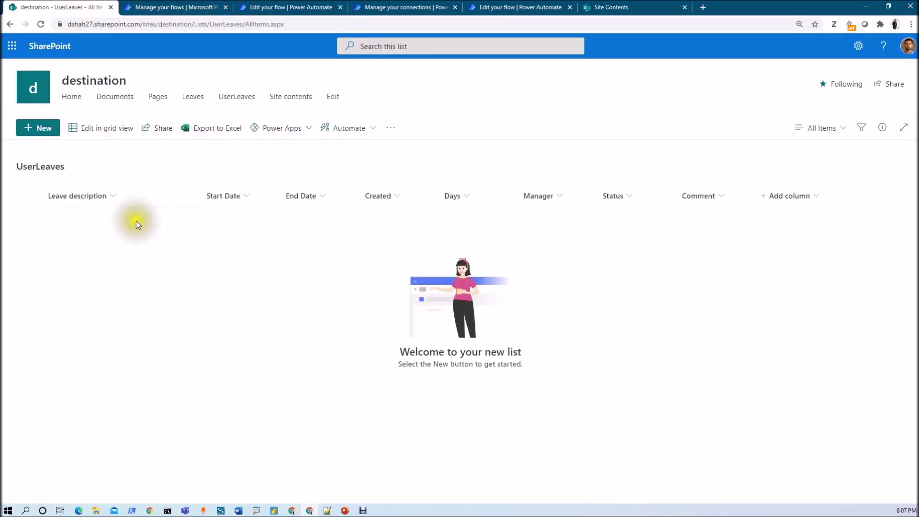
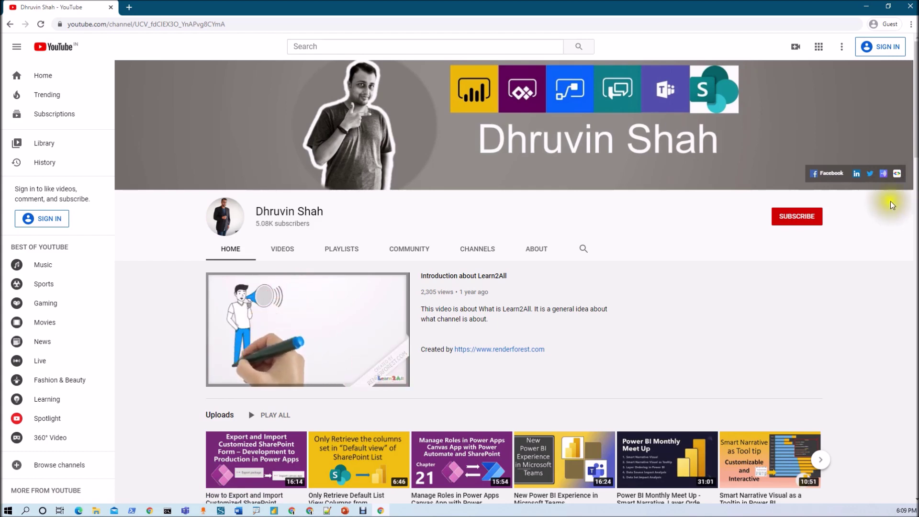
Step: From the YouTube channel page, view the linked Learn2ALL group form and The Power Platform Show podcast page, returning to the channel each time
left_click(897, 175)
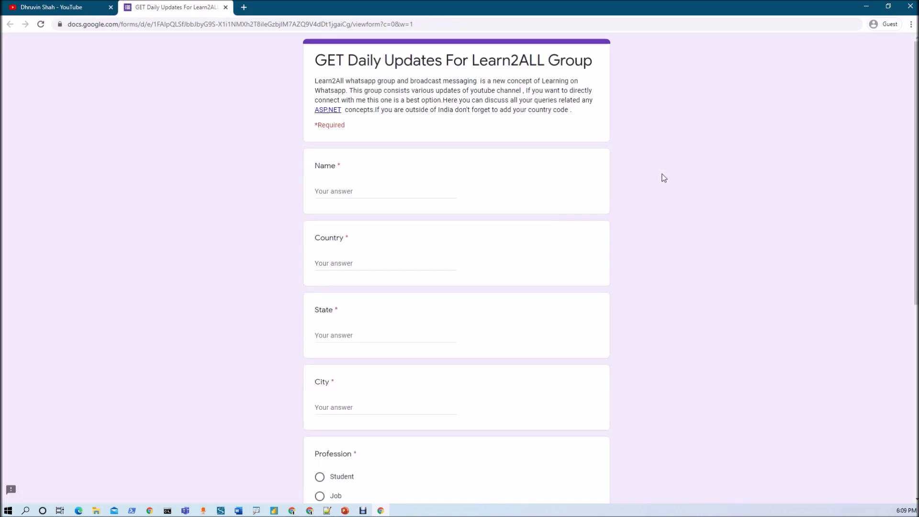
left_click(45, 7)
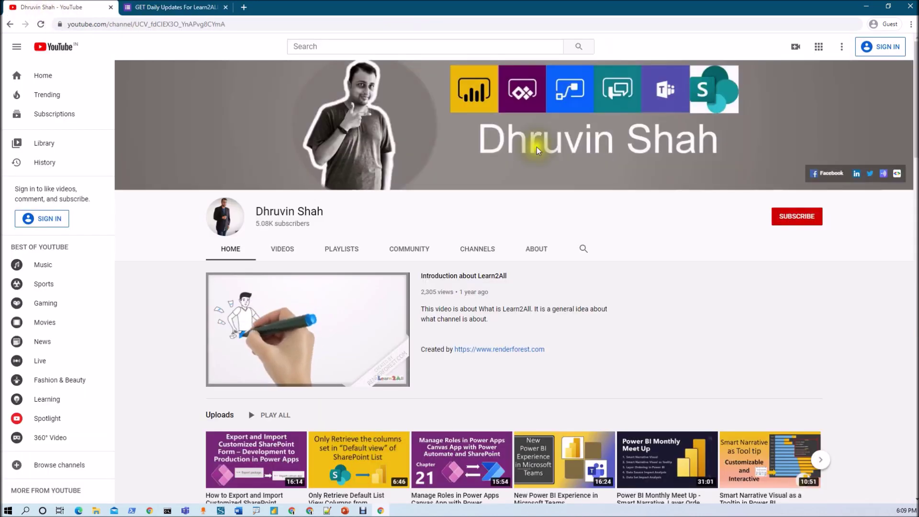
left_click(883, 174)
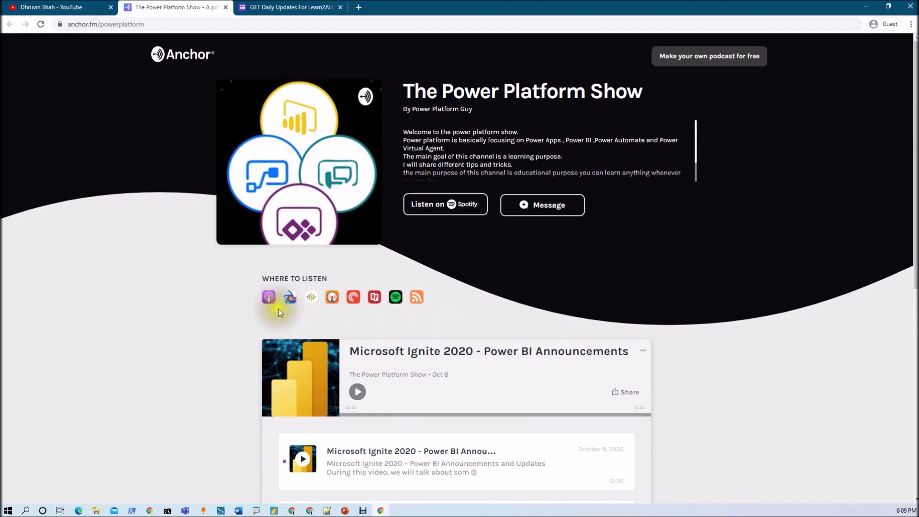
left_click(62, 12)
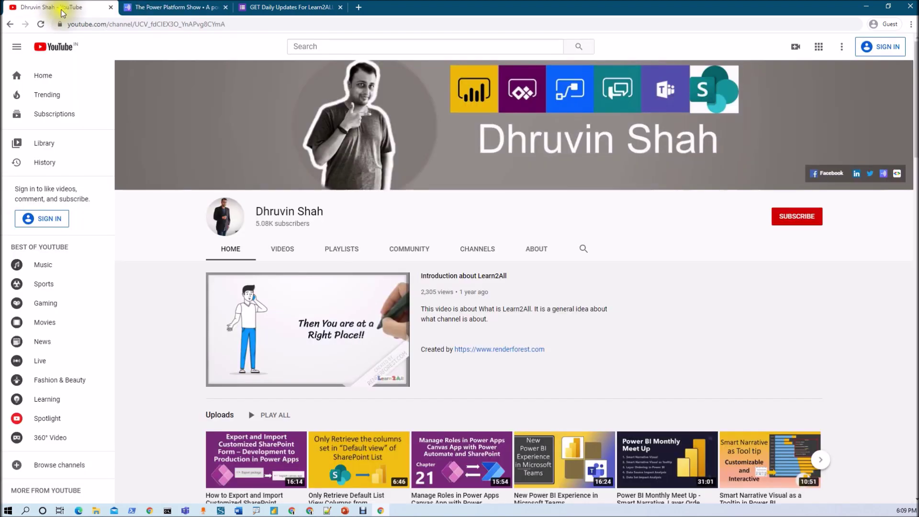